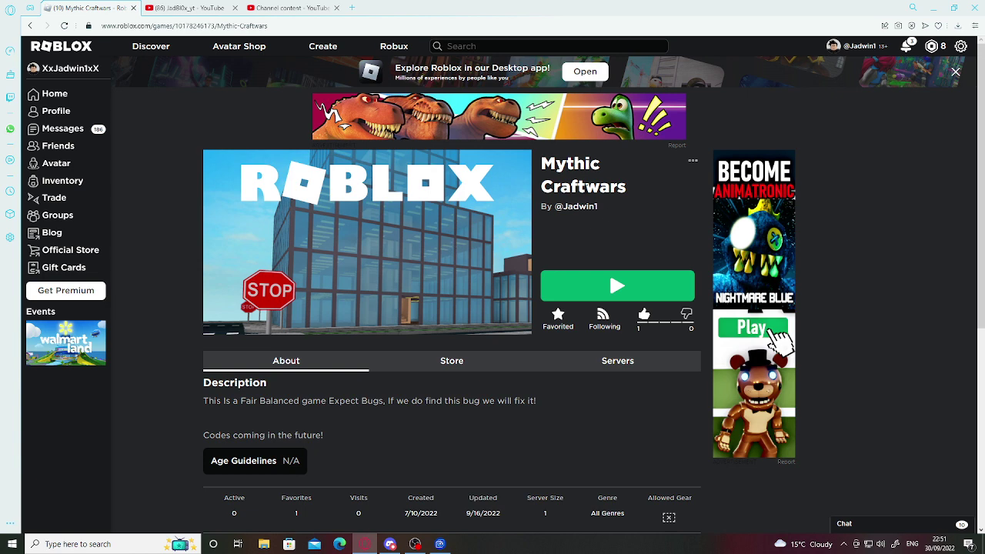
# Step: Launch Mythic Craftwars from its Roblox page, then minimize the game window
pyautogui.click(667, 188)
pyautogui.click(580, 298)
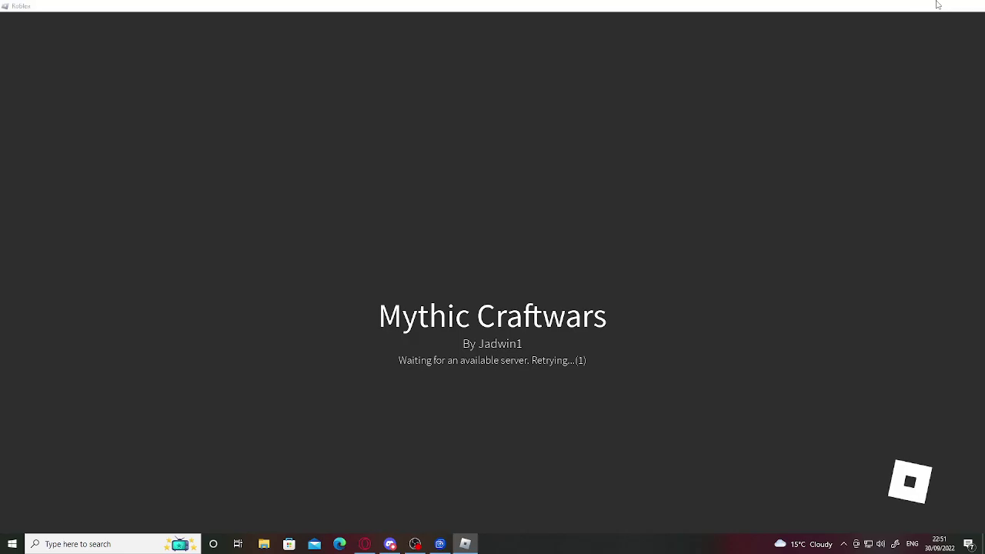
pyautogui.click(937, 4)
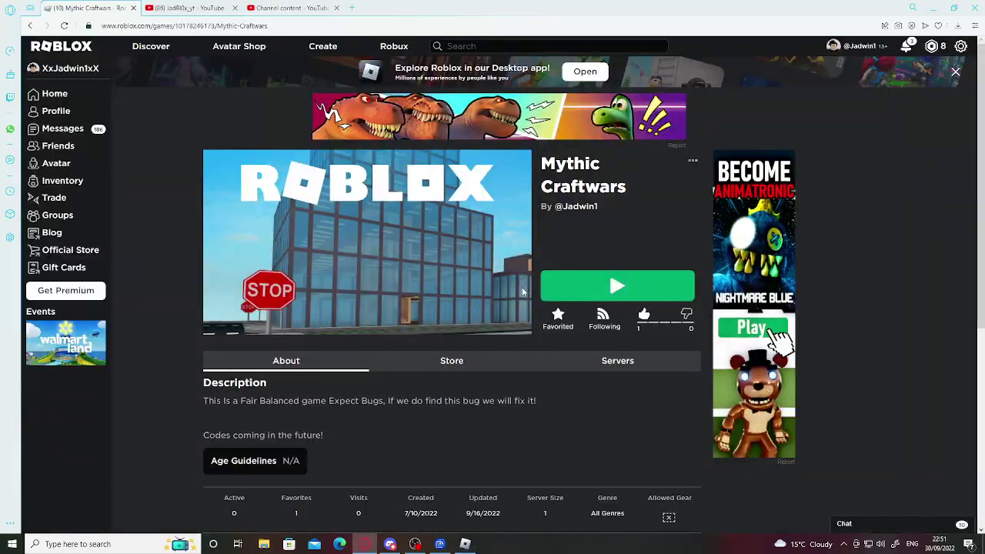
# Step: Restore the game window and send the ';fly' chat command to start flying
pyautogui.click(464, 544)
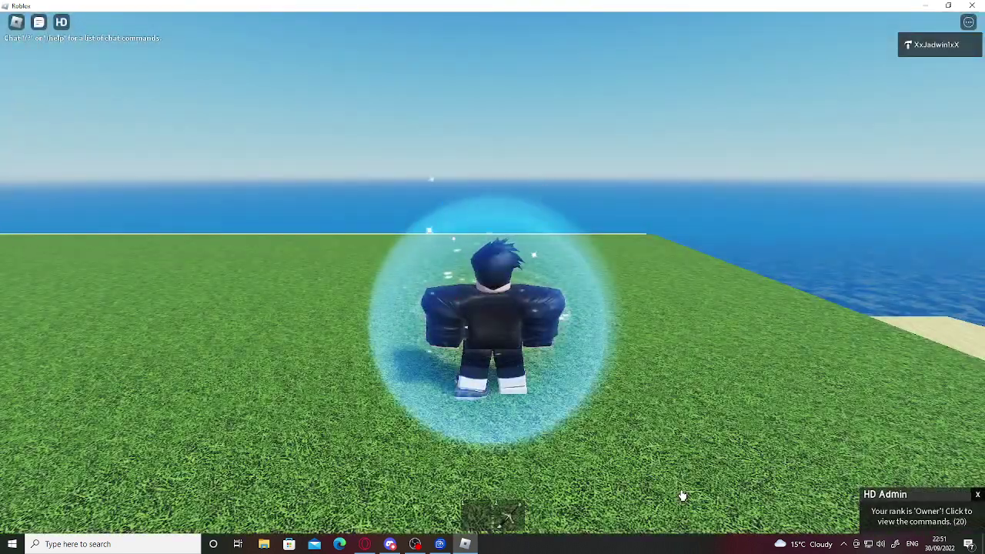
pyautogui.press('/')
pyautogui.write(';fly')
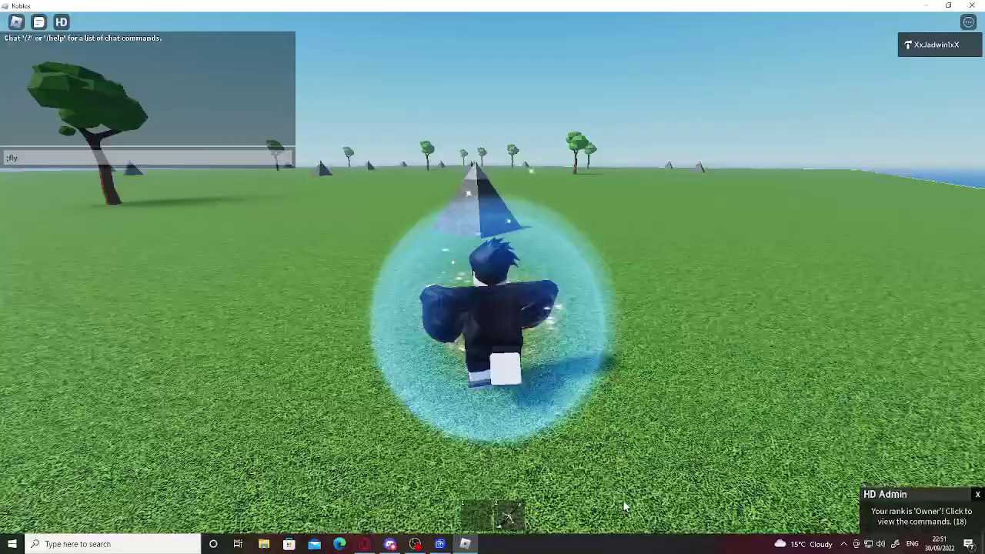
pyautogui.press('Return')
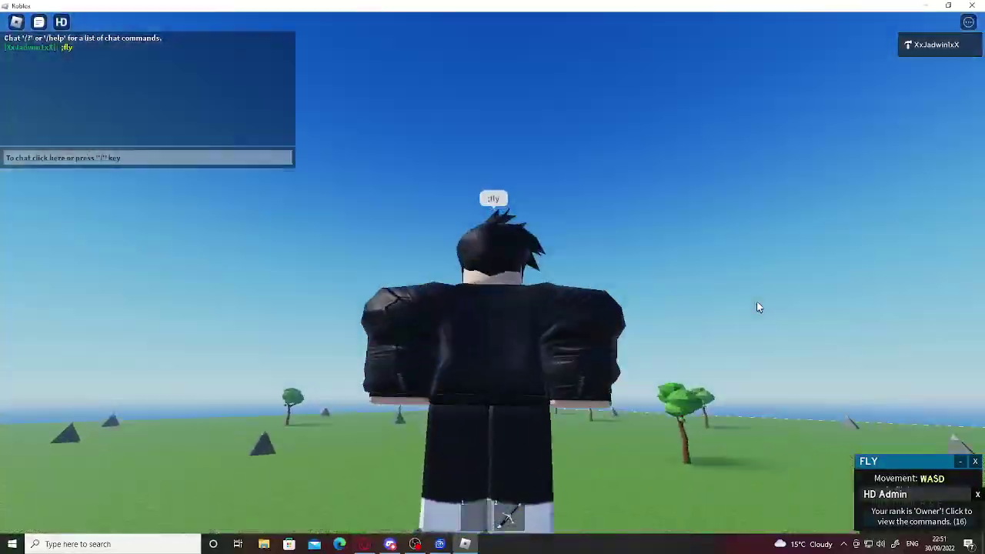
pyautogui.scroll(-3, 757, 308)
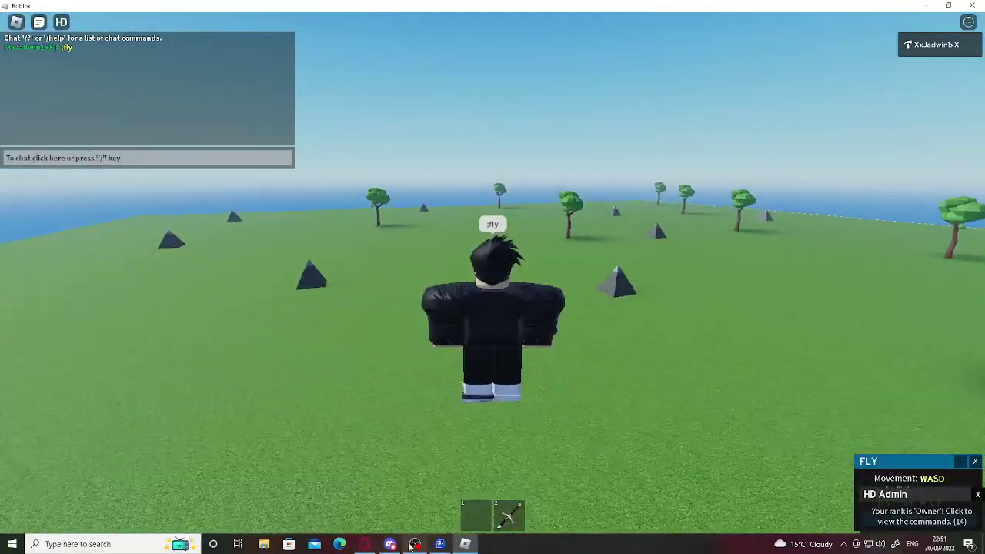
pyautogui.click(413, 544)
pyautogui.click(182, 228)
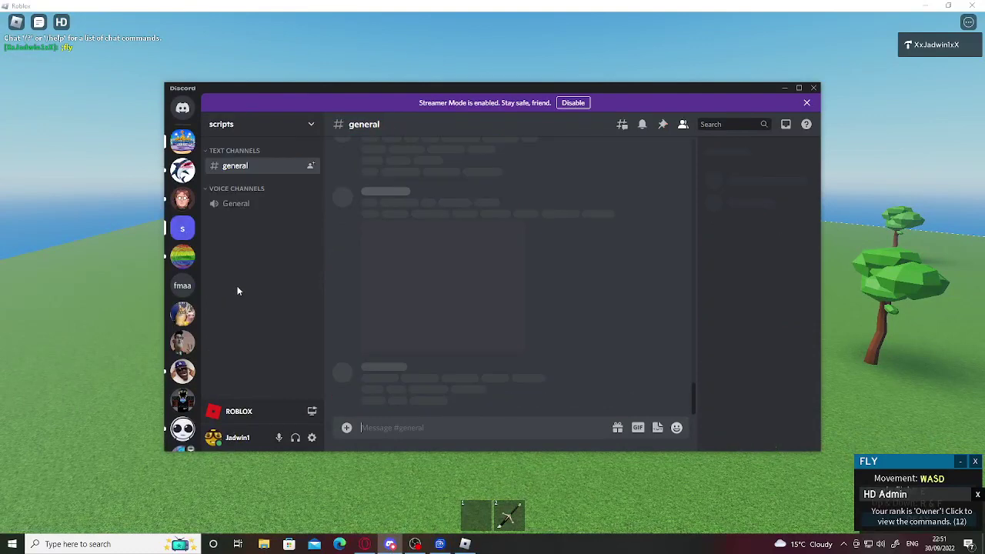
pyautogui.scroll(2, 406, 216)
pyautogui.scroll(2, 381, 243)
pyautogui.scroll(2, 381, 244)
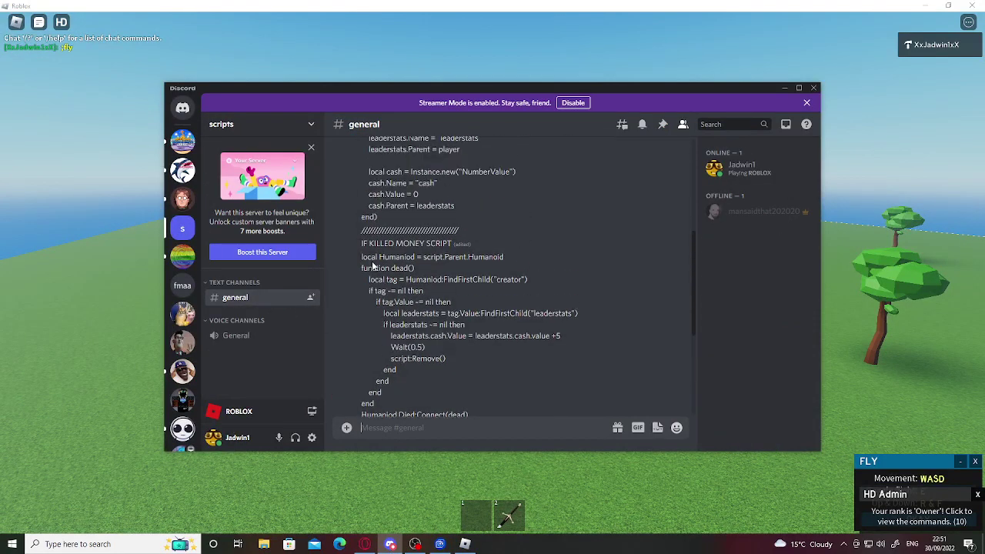
pyautogui.scroll(1, 374, 262)
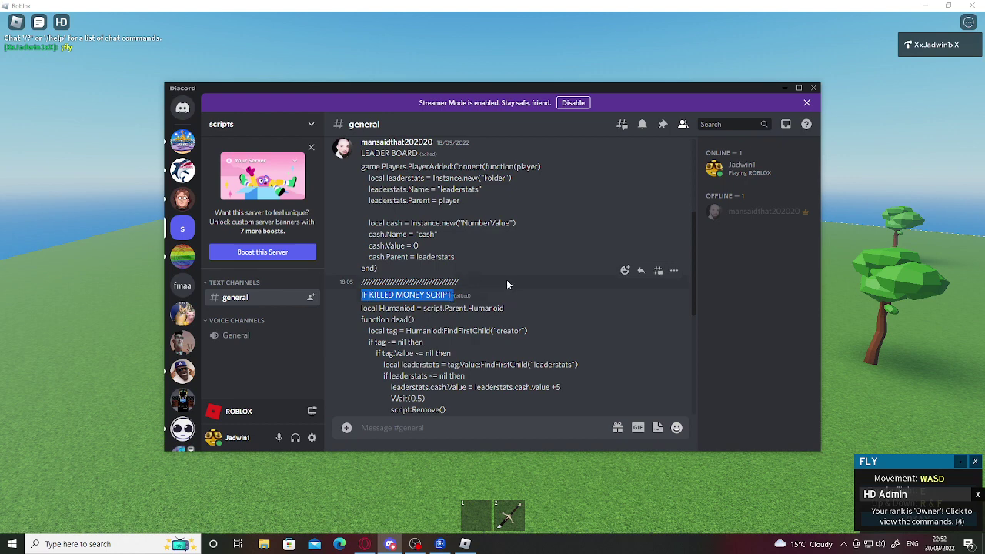
pyautogui.moveTo(416, 308); pyautogui.dragTo(602, 331)
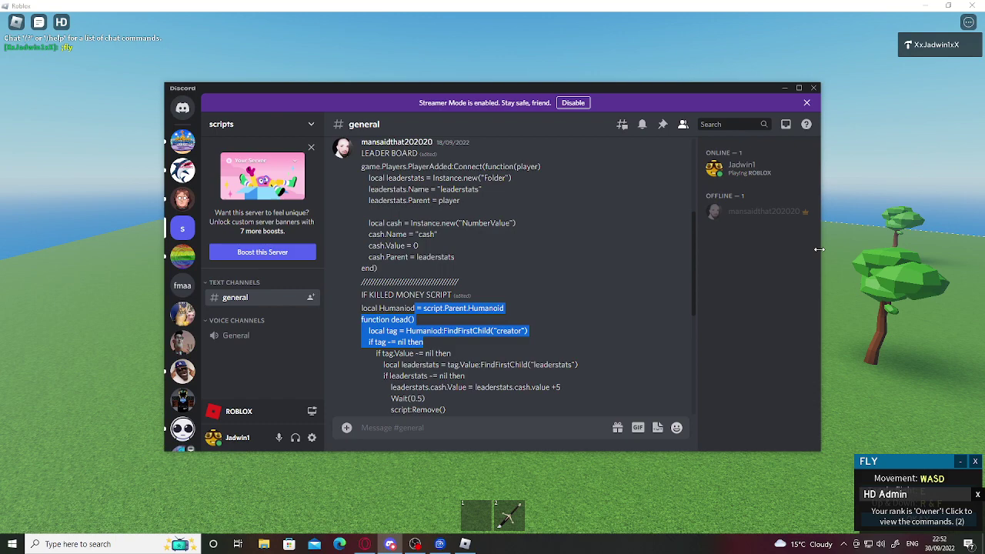
pyautogui.doubleClick(783, 84)
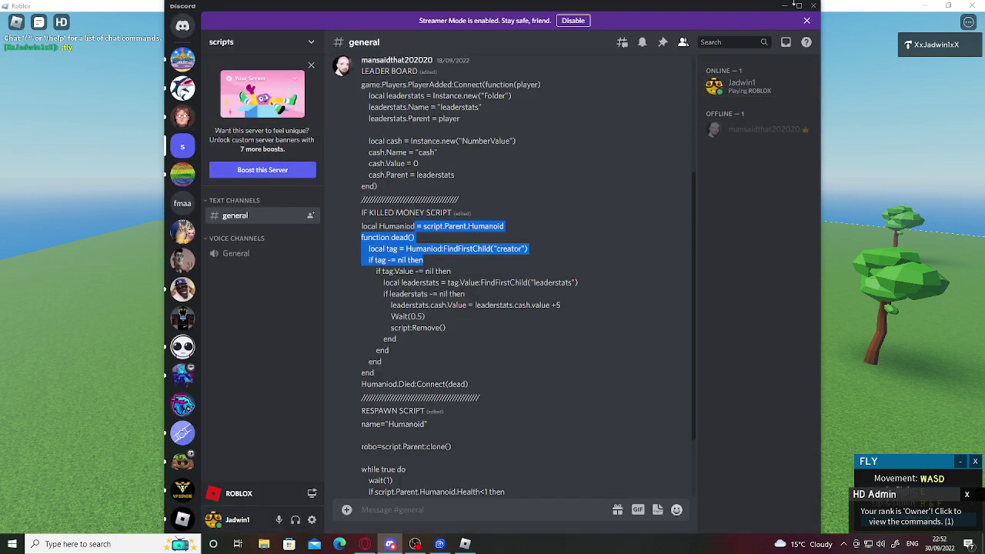
# Step: Return from Discord and face the zombie with the pistol, then the sword
pyautogui.click(785, 7)
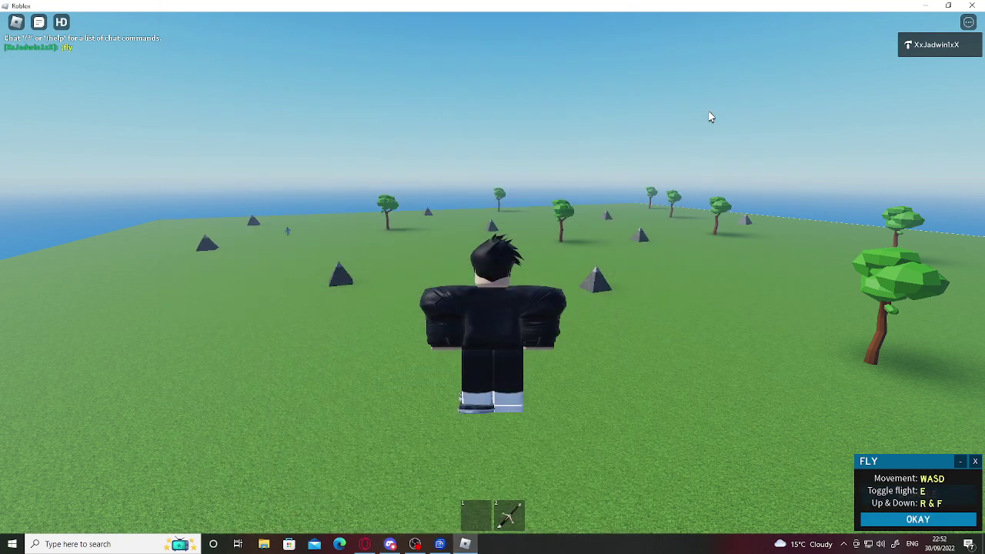
pyautogui.scroll(-10, 693, 162)
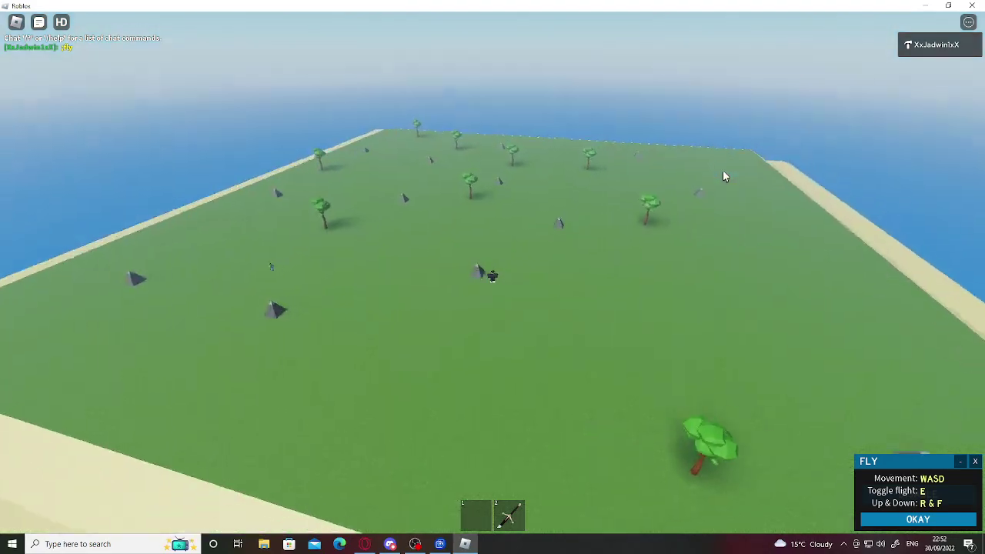
pyautogui.scroll(8, 722, 176)
pyautogui.scroll(3, 722, 176)
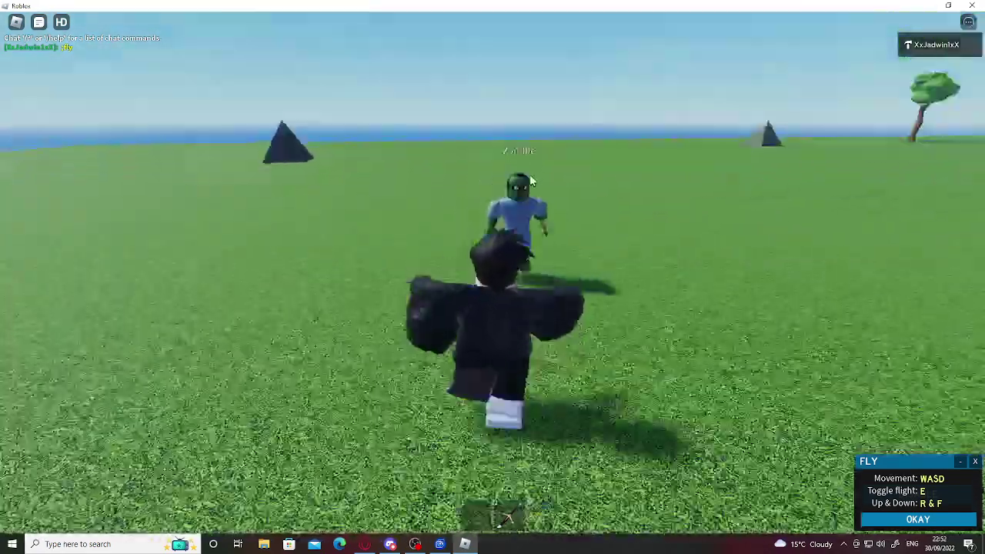
pyautogui.scroll(2, 534, 177)
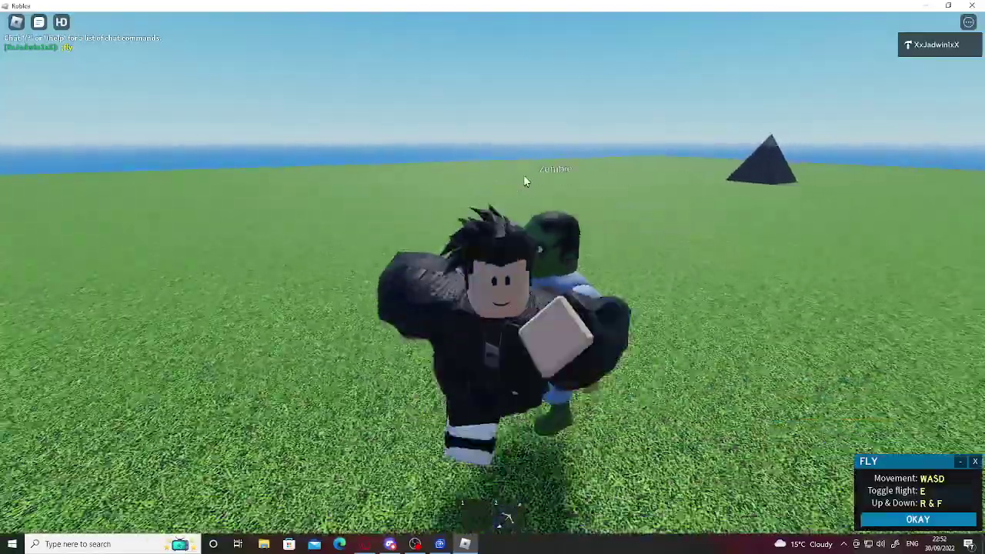
pyautogui.press('s')
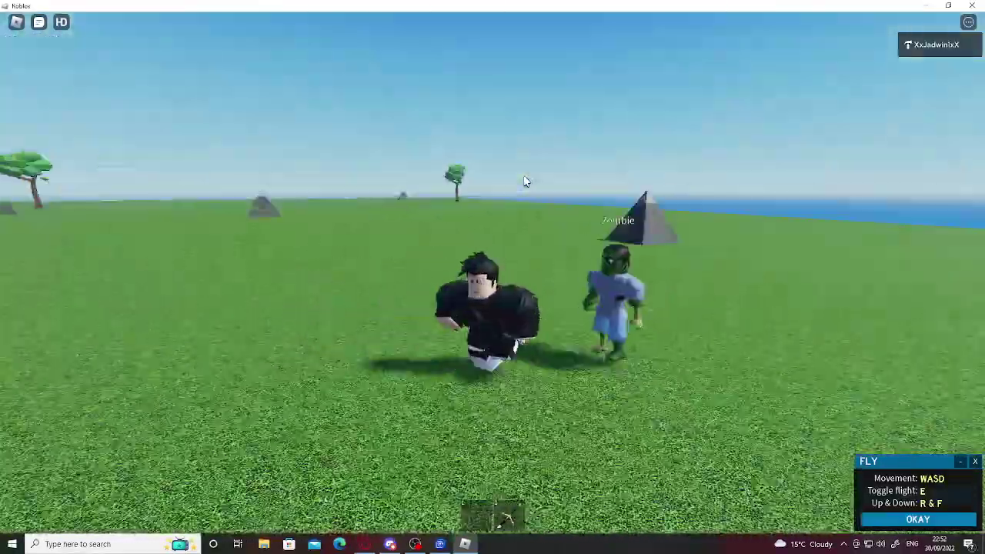
pyautogui.scroll(5, 523, 181)
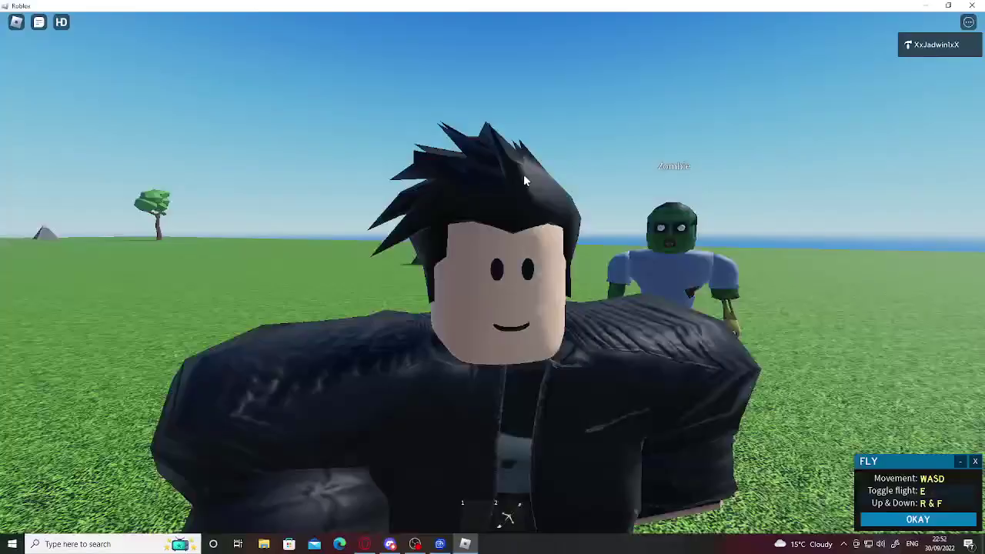
pyautogui.press('1')
pyautogui.press('2')
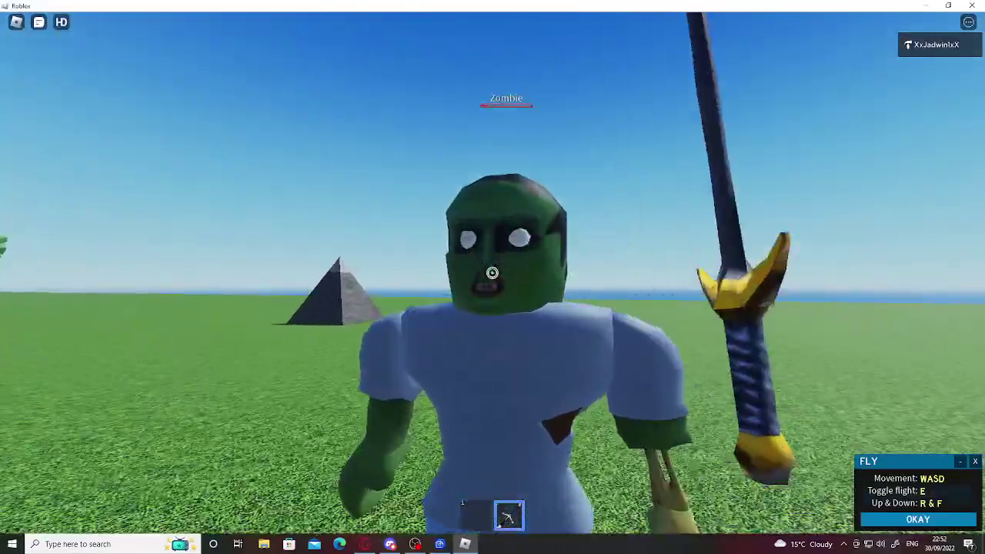
pyautogui.scroll(-5, 492, 272)
# Step: Put away the sword, walk off, and fly high above the island
pyautogui.press('2')
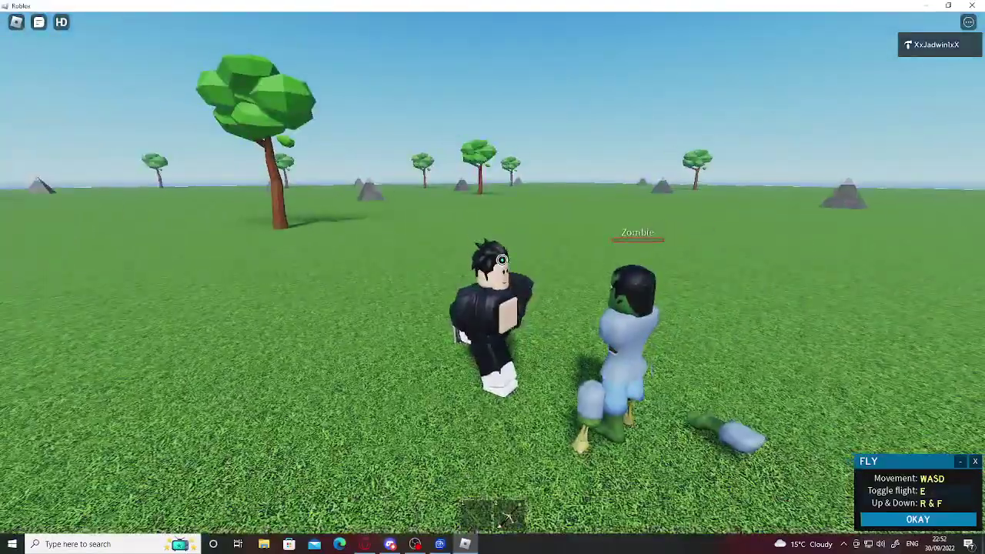
pyautogui.press('w')
pyautogui.press('e')
pyautogui.press('r')
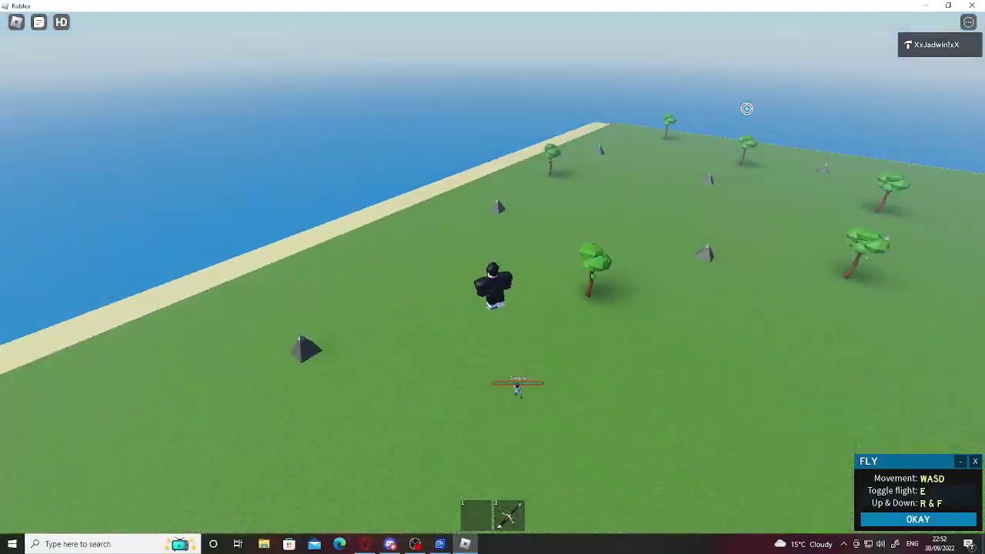
# Step: Fly forward toward the trees and rocks, briefly opening and closing the HD Admin panel
pyautogui.press('w')
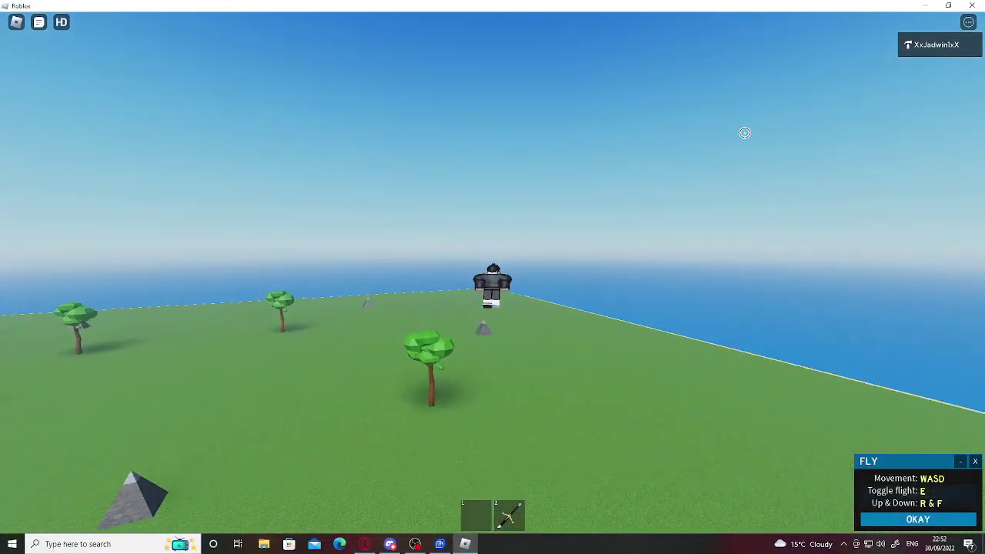
pyautogui.press('w')
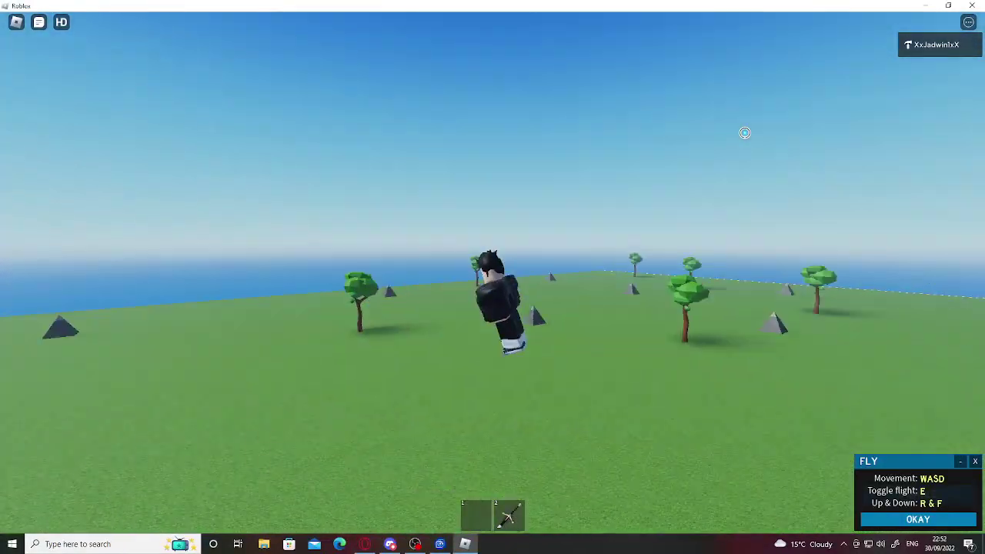
pyautogui.press('w')
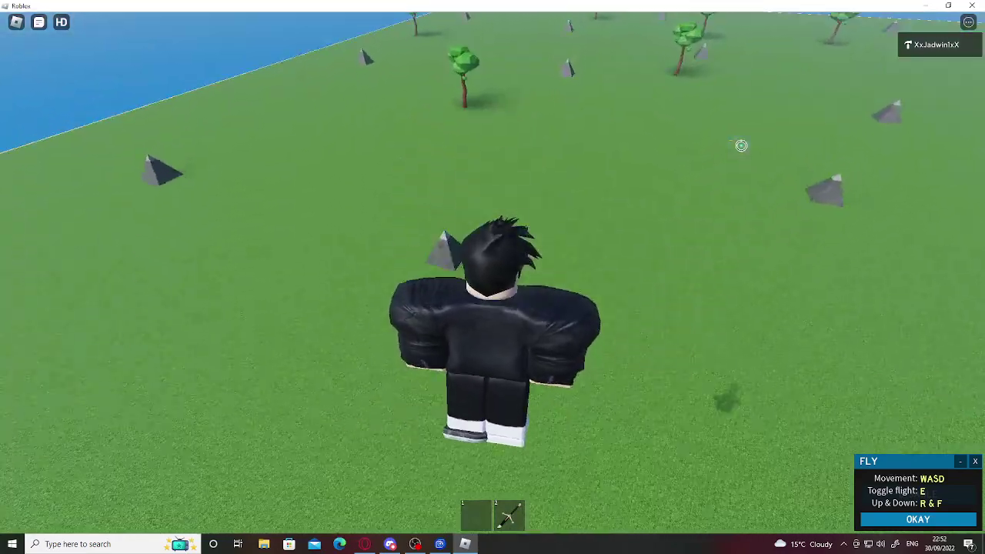
pyautogui.press('w')
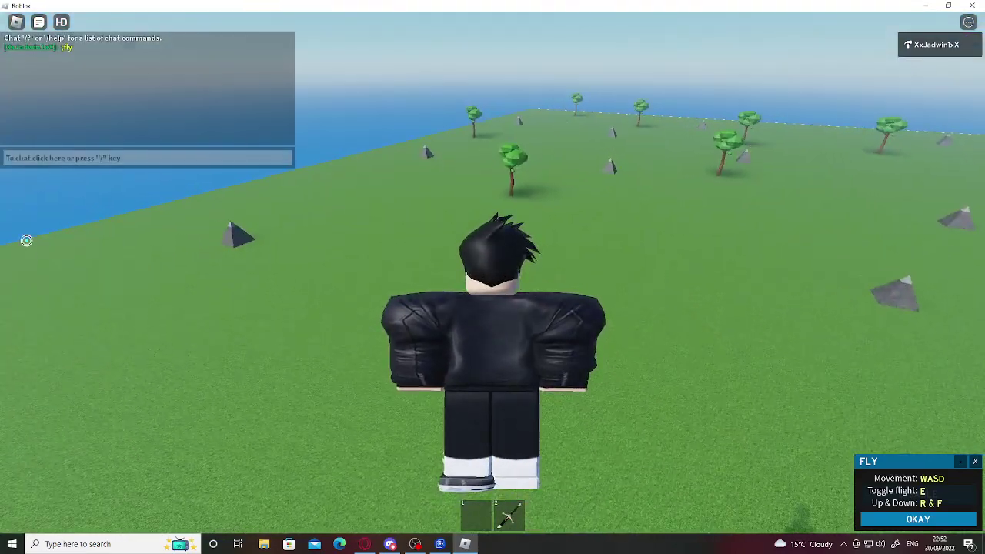
pyautogui.press('w')
pyautogui.press("'")
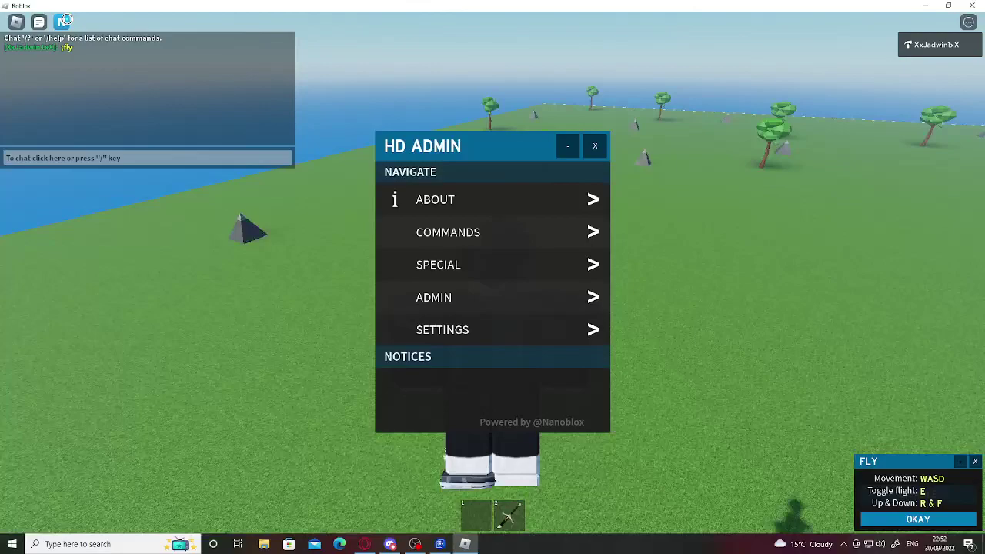
pyautogui.press("'")
# Step: Equip the pistol and keep flying over the island, ending low above the grass
pyautogui.press('w')
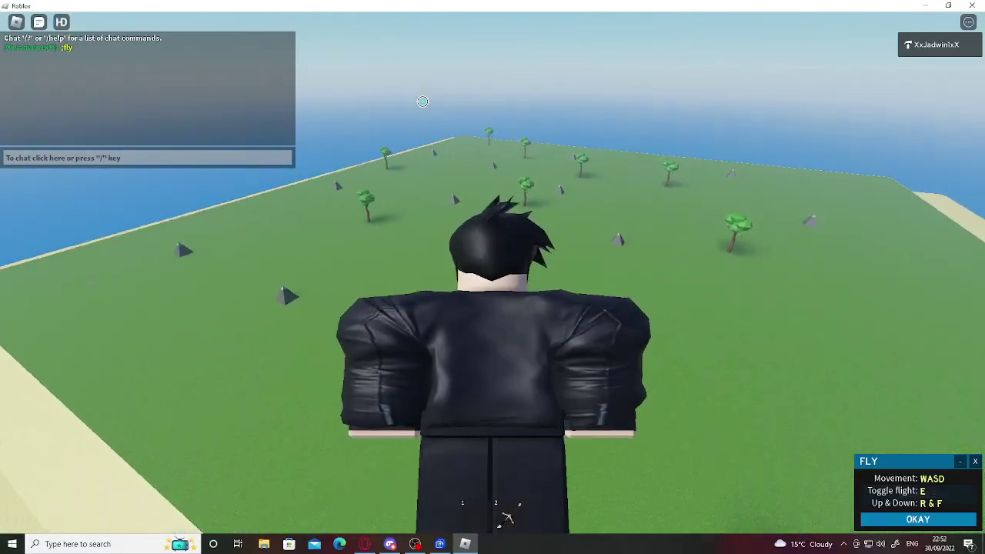
pyautogui.scroll(-3, 624, 199)
pyautogui.scroll(-2, 624, 198)
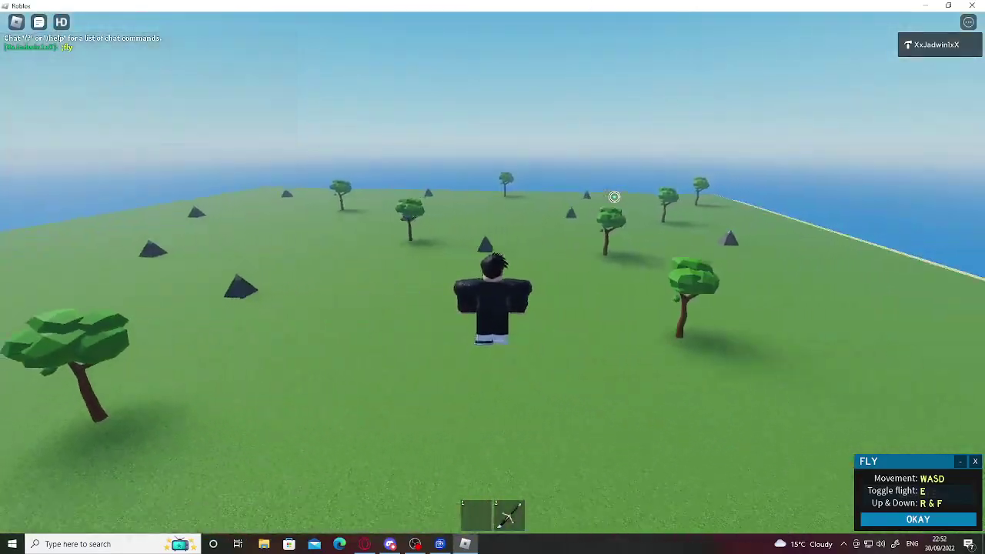
pyautogui.press('w')
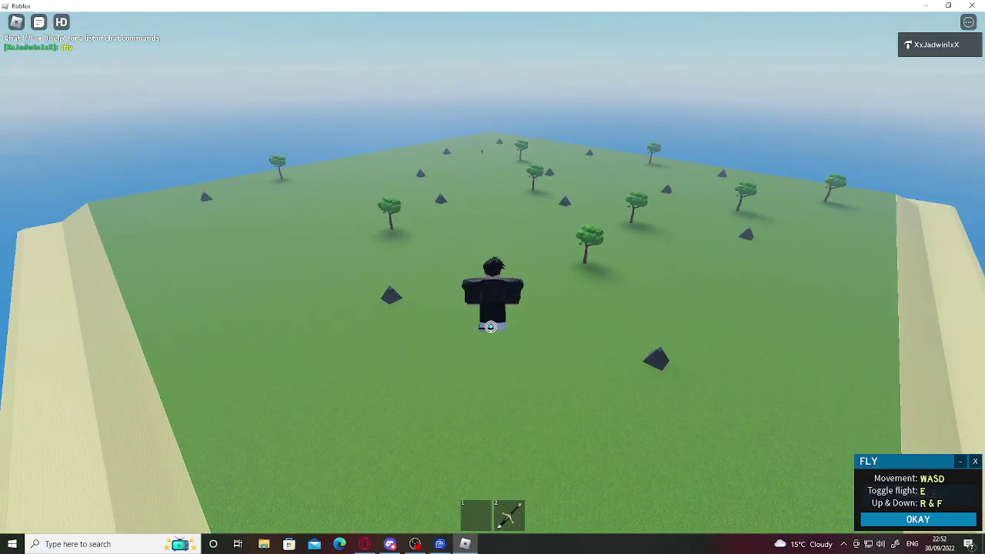
pyautogui.scroll(5, 494, 311)
pyautogui.scroll(-4, 493, 311)
pyautogui.press('1')
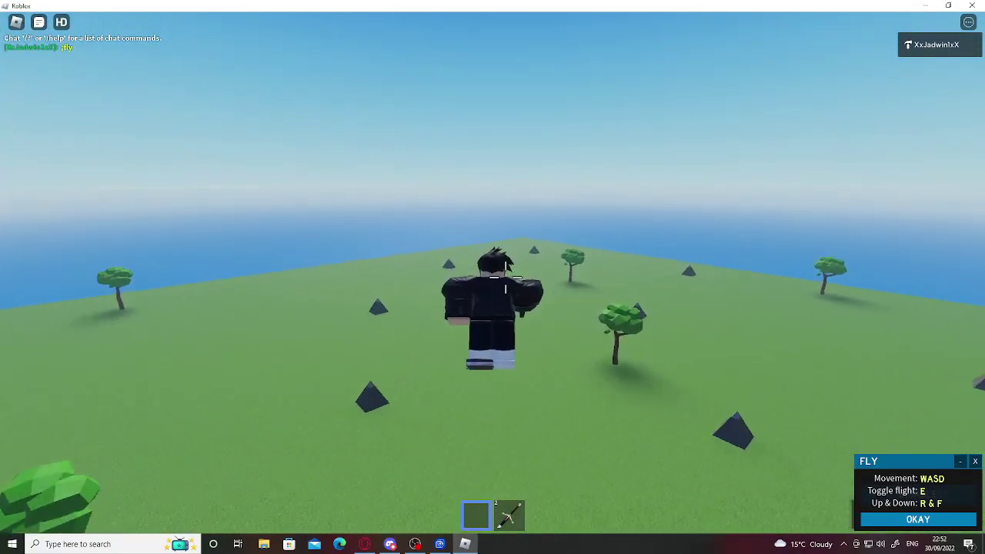
pyautogui.press('w')
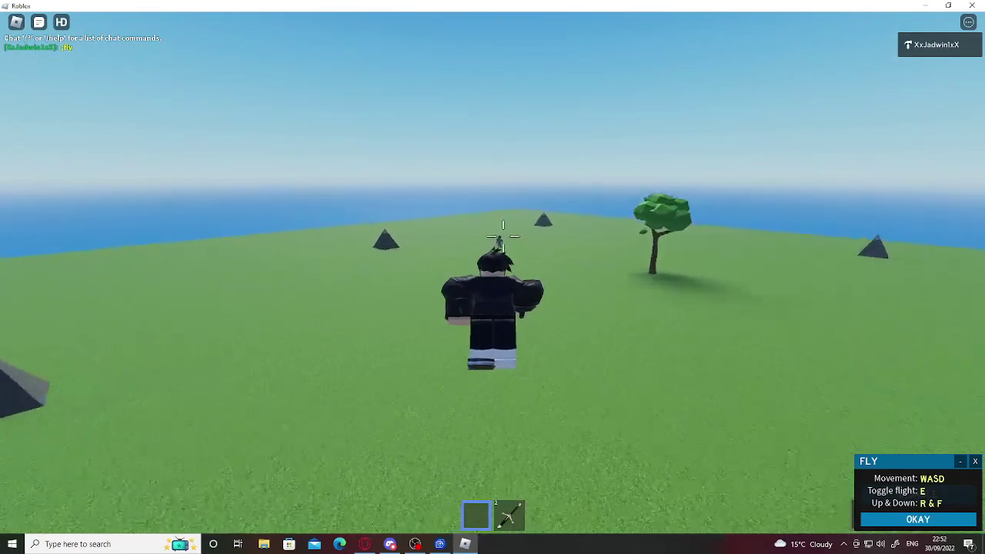
pyautogui.press('w')
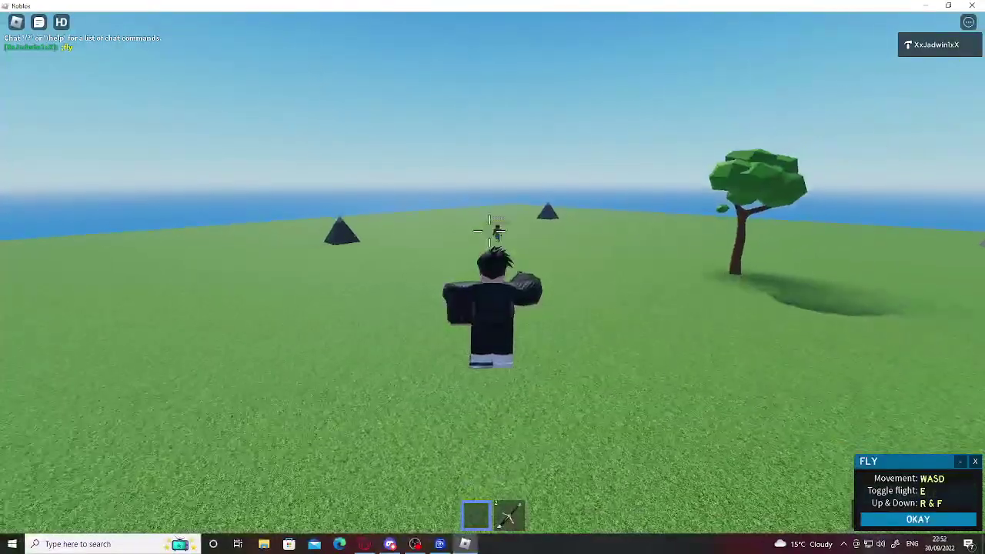